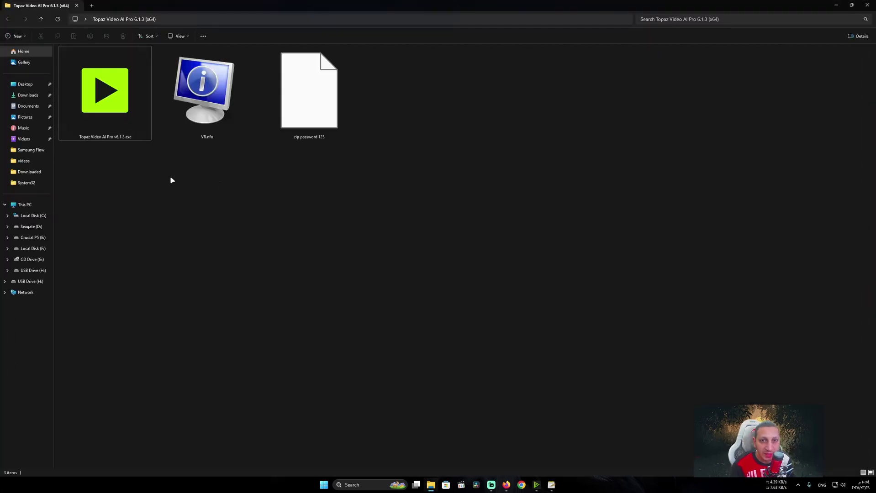
Turn off real-time protection in the Windows Security virus and threat protection settings.
left_click(836, 5)
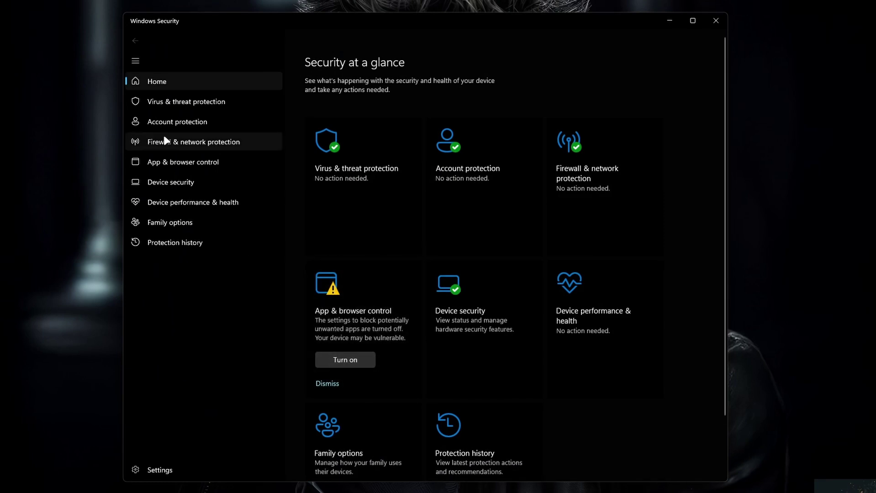
left_click(163, 103)
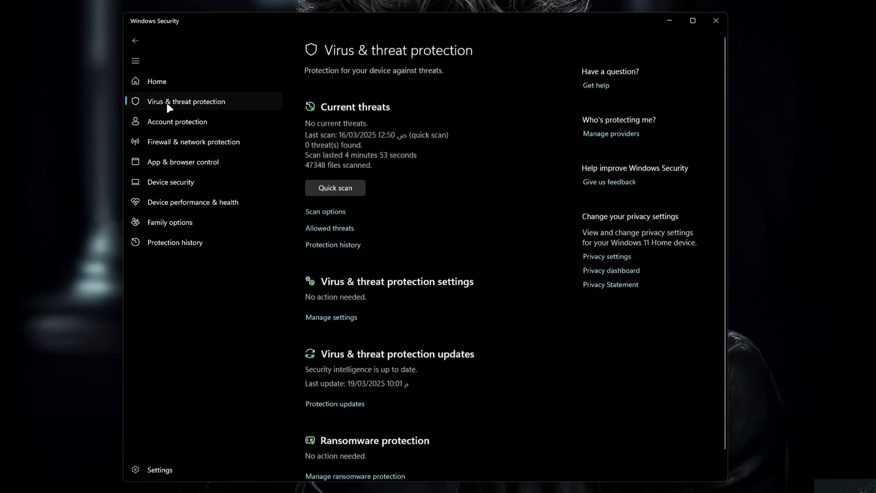
left_click(346, 317)
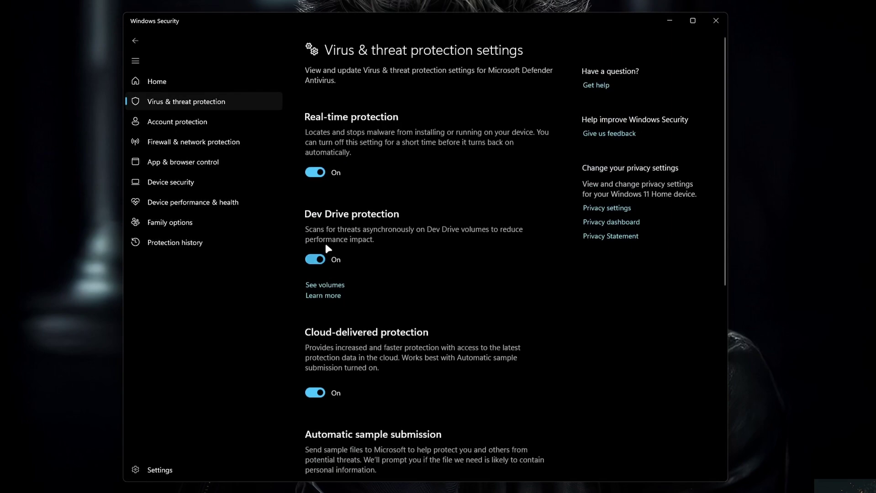
left_click(316, 171)
left_click(670, 21)
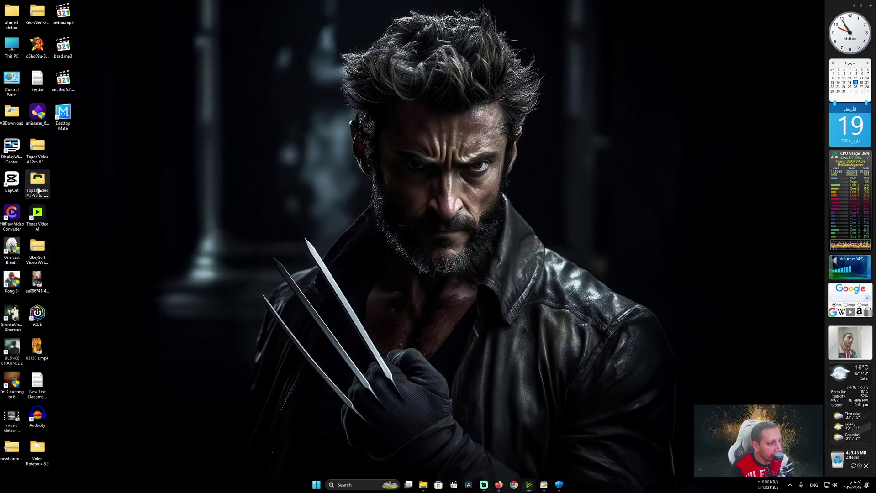
double_click(38, 184)
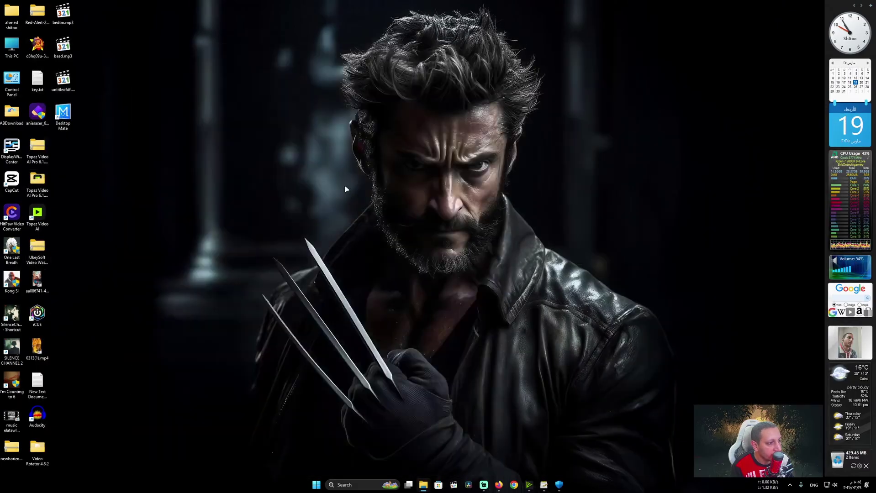
left_click(476, 7)
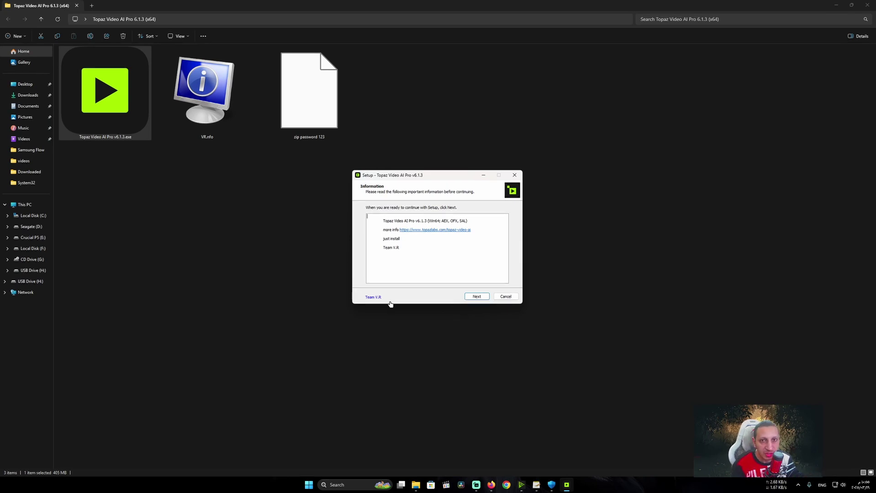
left_click(507, 297)
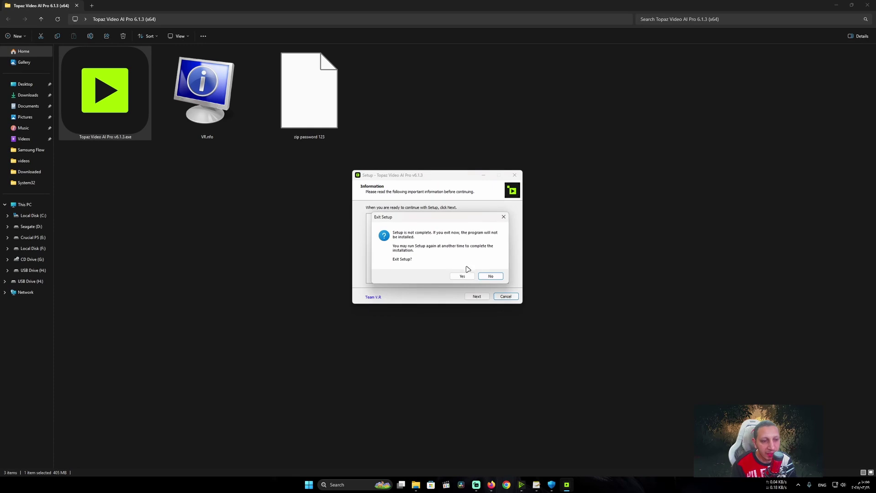
left_click(463, 275)
key("super+d")
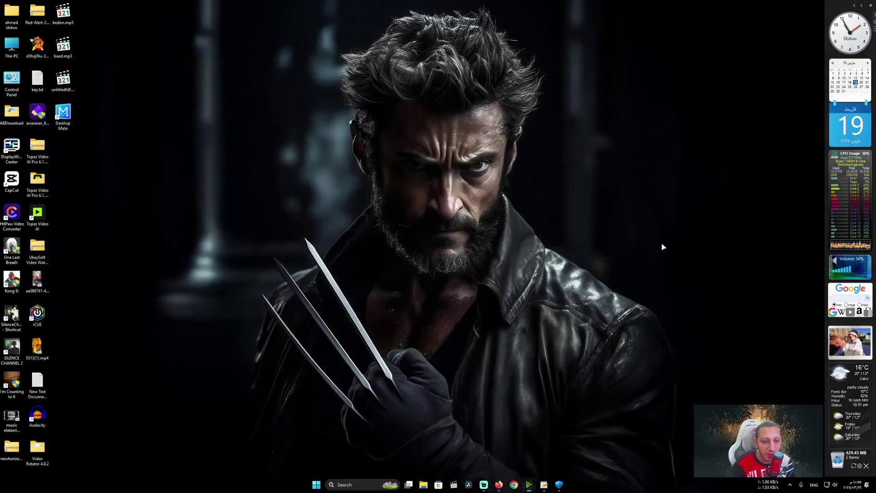
Turn real-time protection back on in Windows Security and close its window.
left_click(558, 484)
left_click(355, 208)
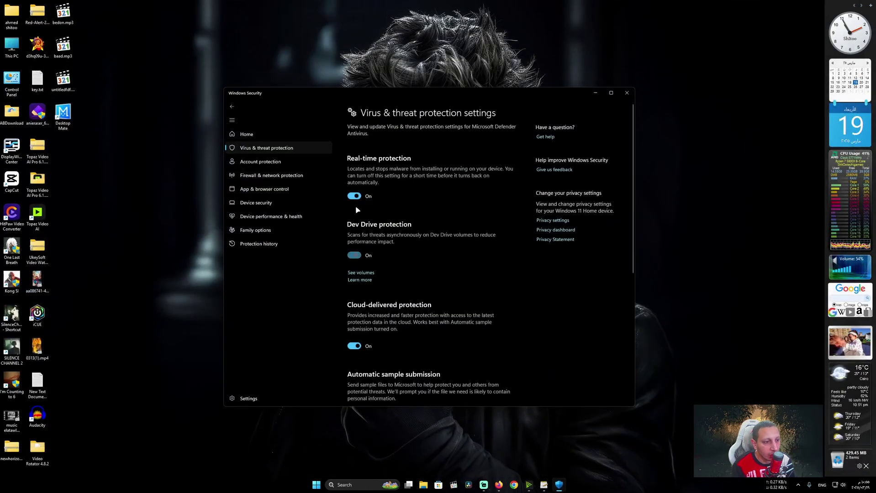
left_click(627, 93)
Launch Topaz Video AI and import aa086741-4c16-400e-a599-cccb0fe67264.mp4 from the desktop.
double_click(39, 224)
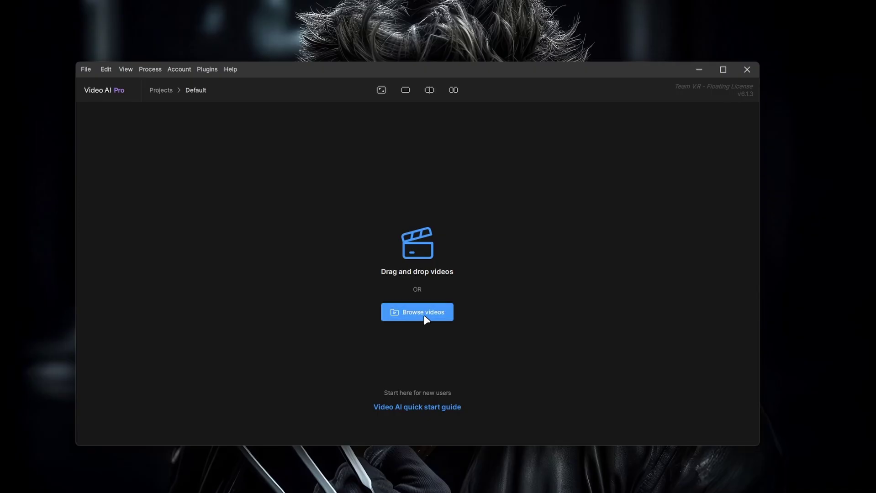
left_click(423, 259)
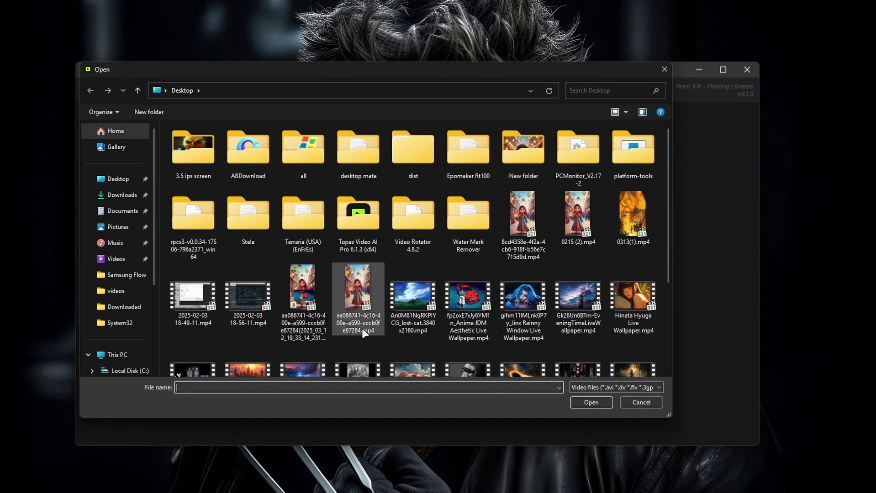
left_click(356, 297)
left_click(589, 402)
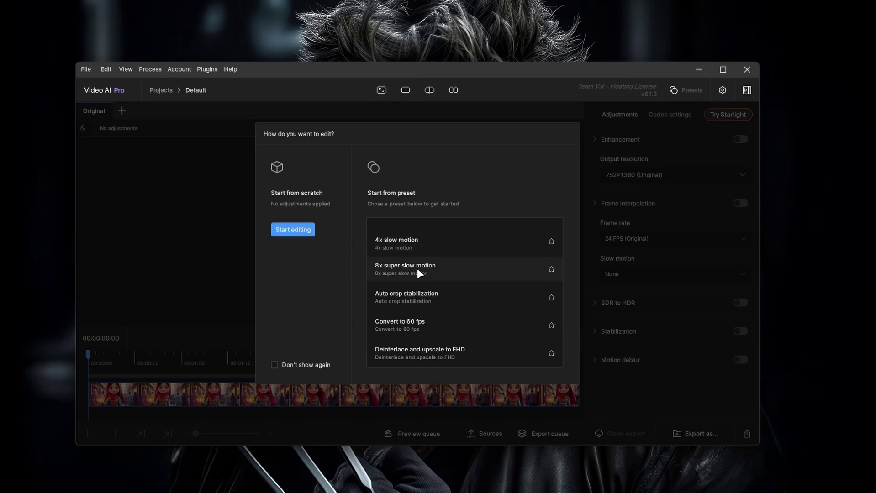
Start editing the imported video from the Upscale to 4K preset.
scroll(419, 269, "down", 3)
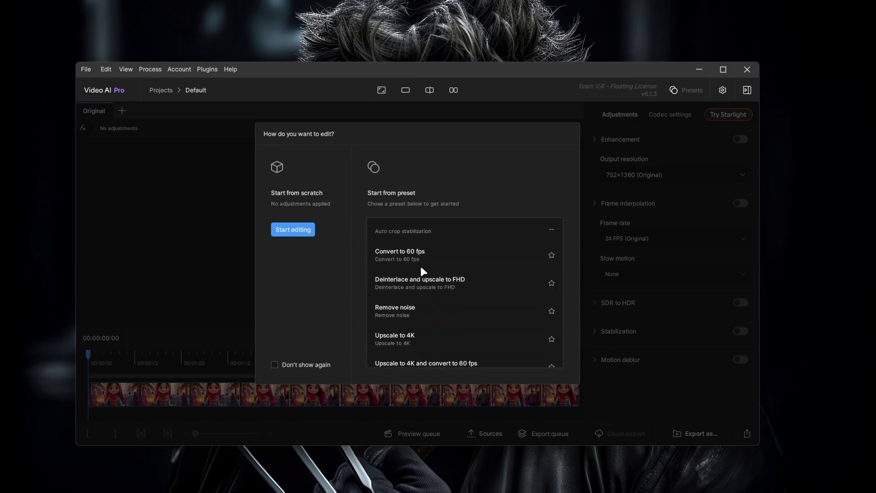
scroll(421, 269, "down", 2)
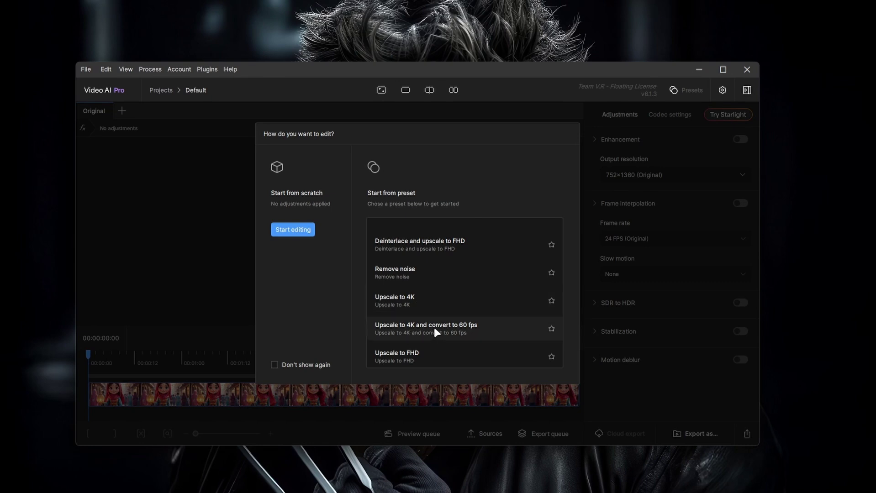
left_click(411, 300)
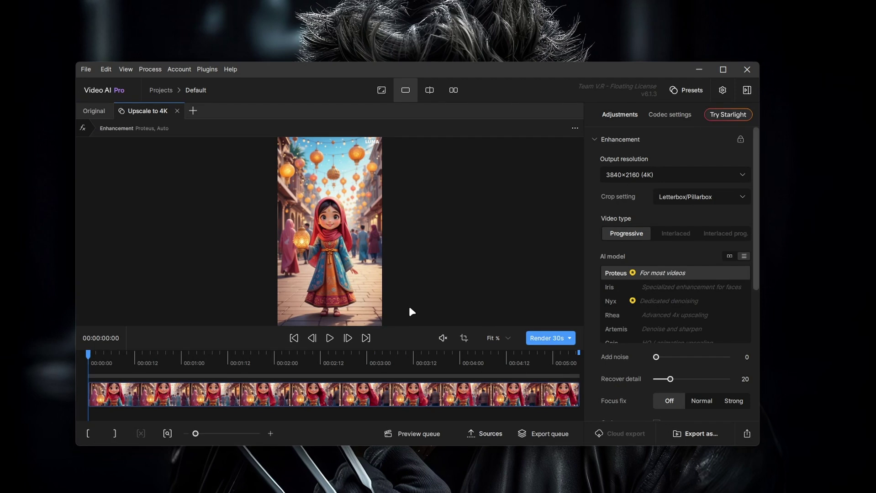
Export the upscaled video to the desktop as aa086741-4c16-400e-a599-cccb0fe67264_1_prob4.mp4 and show the export queue.
left_click(699, 434)
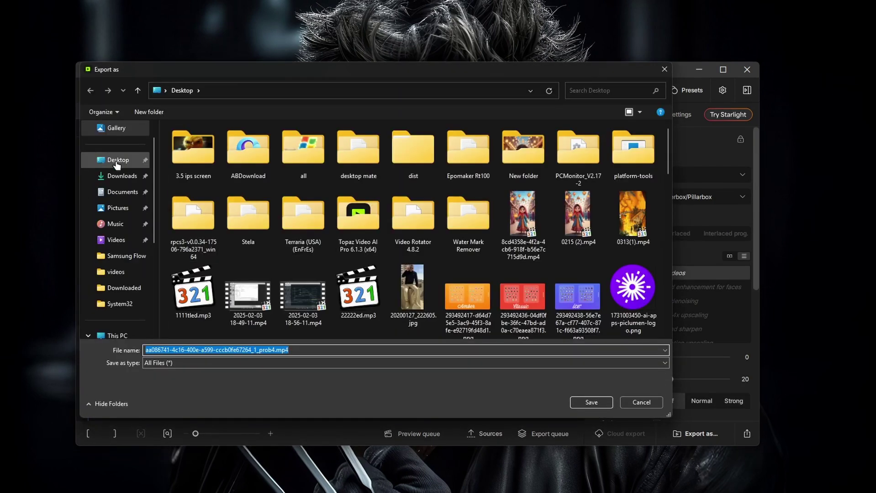
left_click(119, 162)
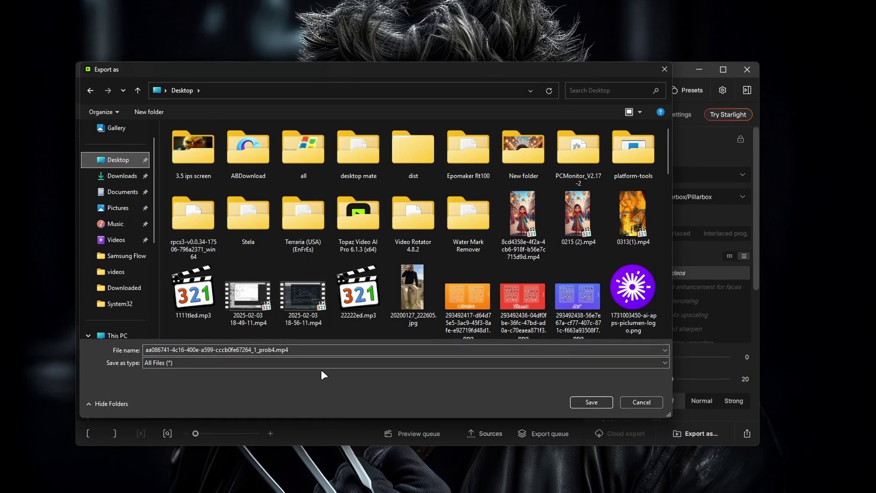
left_click(591, 403)
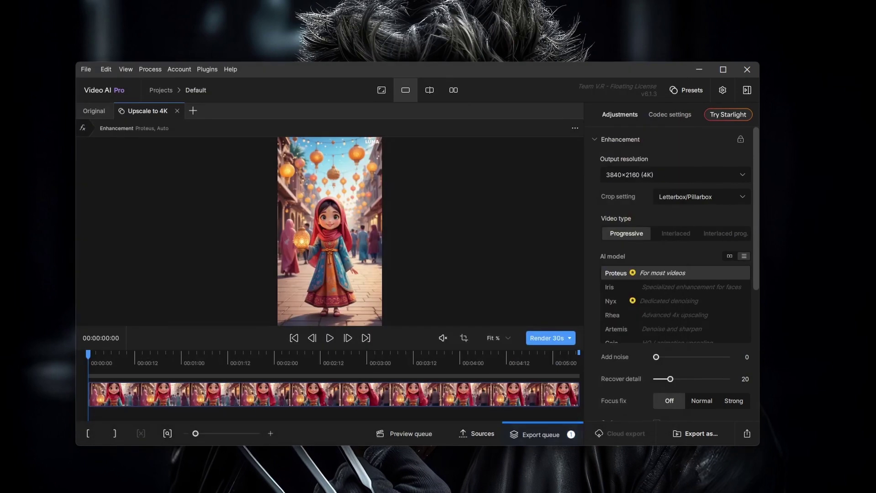
left_click(545, 435)
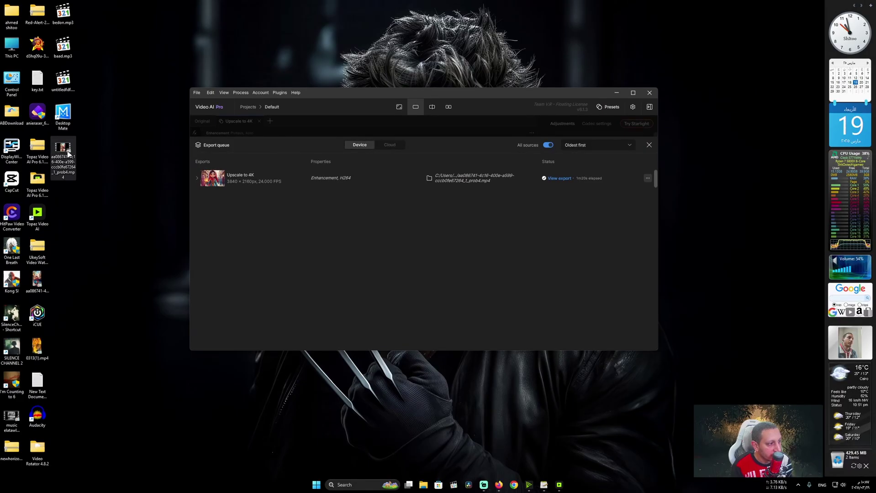
Inspect the file details of the original video and the upscaled export on the desktop.
left_click_drag(67, 153, 103, 149)
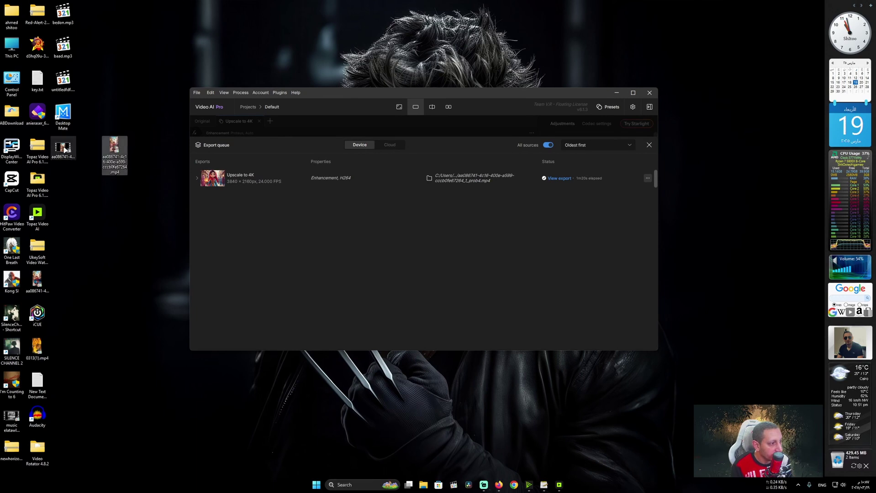
mouse_move(118, 150)
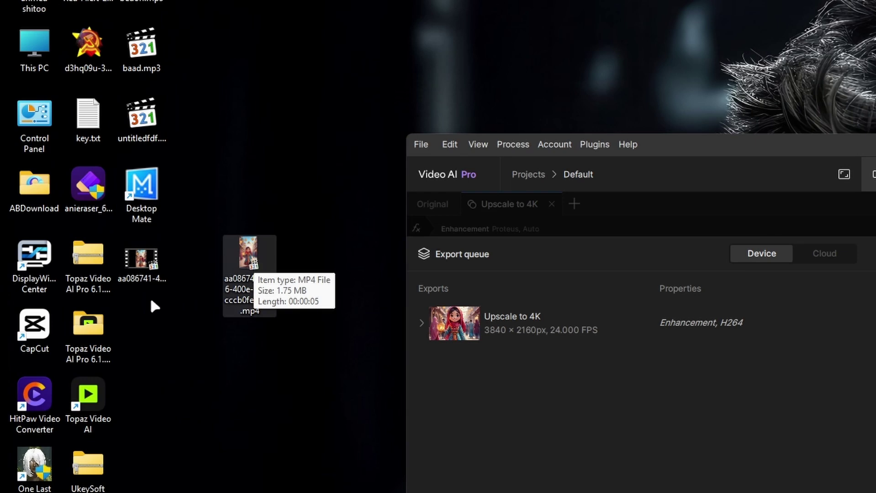
left_click(143, 269)
mouse_move(144, 270)
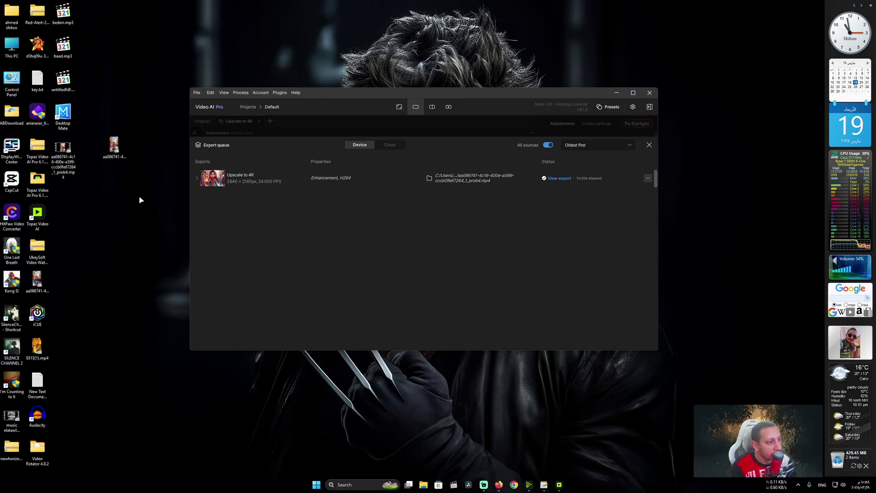
Play the original video from the desktop in Media Player Classic, mute it and pause it.
double_click(116, 149)
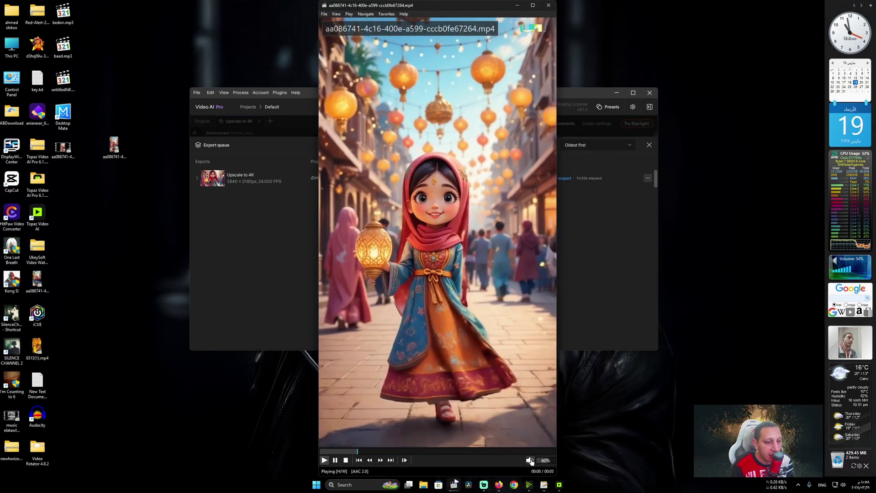
key("space")
left_click_drag(530, 462, 548, 464)
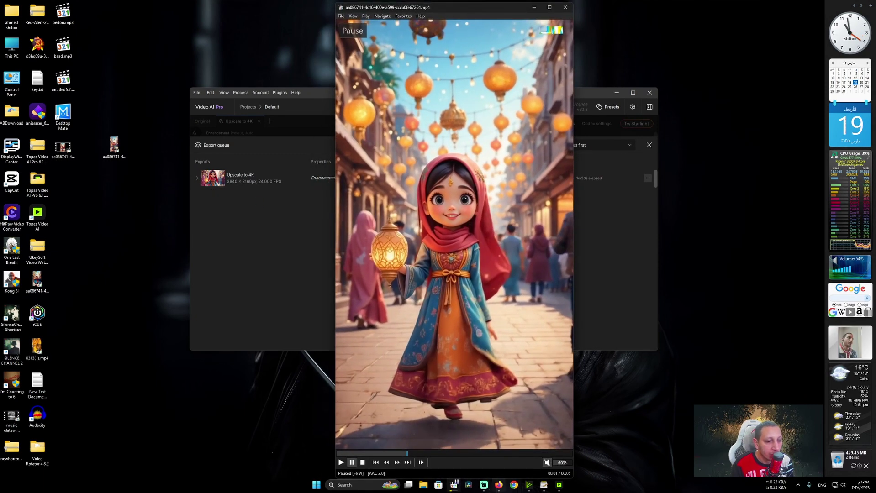
Play the upscaled export in a second Media Player Classic window and reposition that window.
right_click(454, 485)
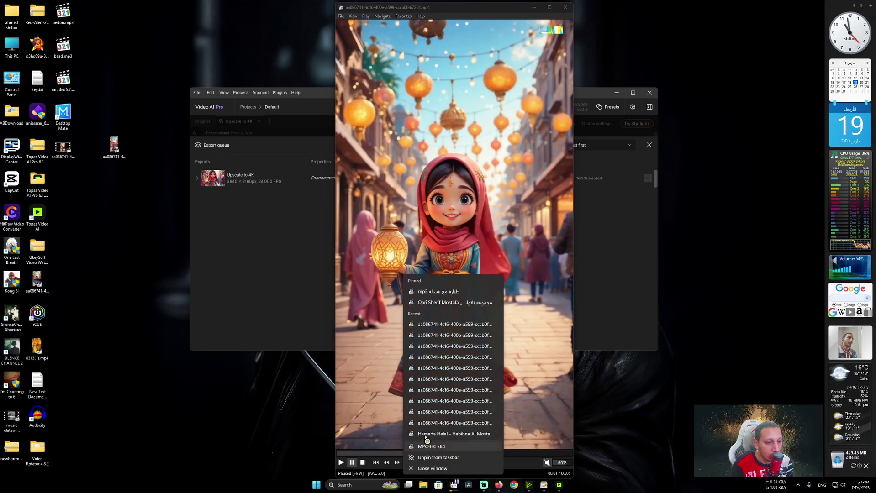
left_click(439, 446)
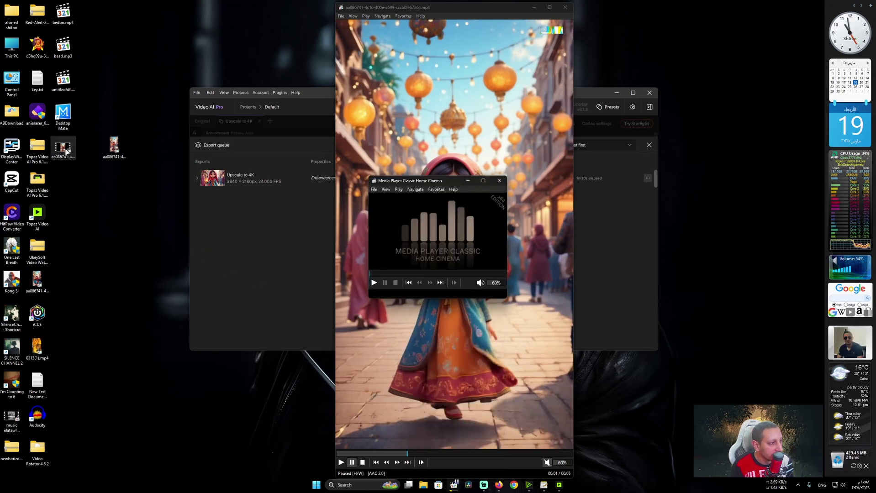
left_click_drag(65, 150, 422, 204)
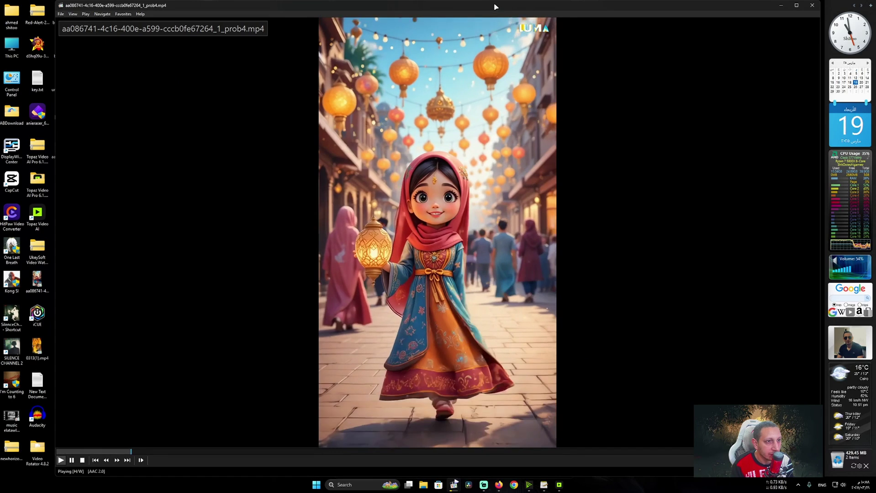
left_click_drag(492, 5, 428, 19)
Place the original video's window beside the upscaled one to compare their quality, and close both players.
mouse_move(454, 484)
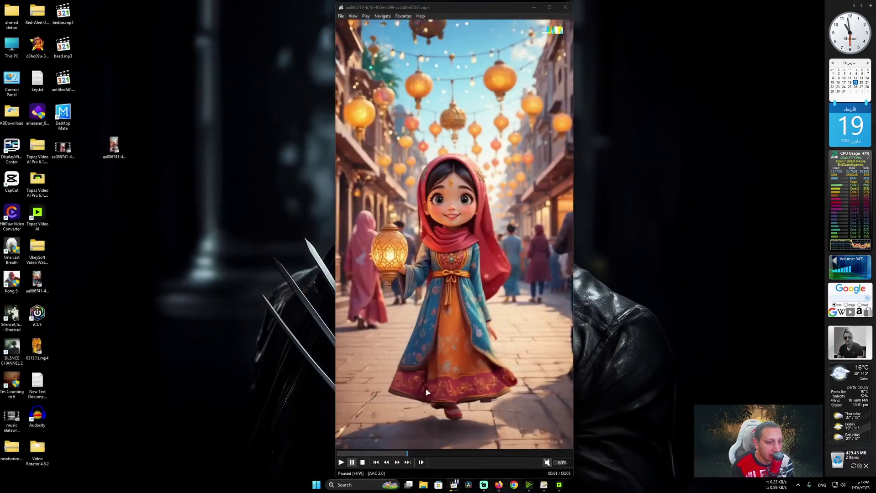
left_click(483, 438)
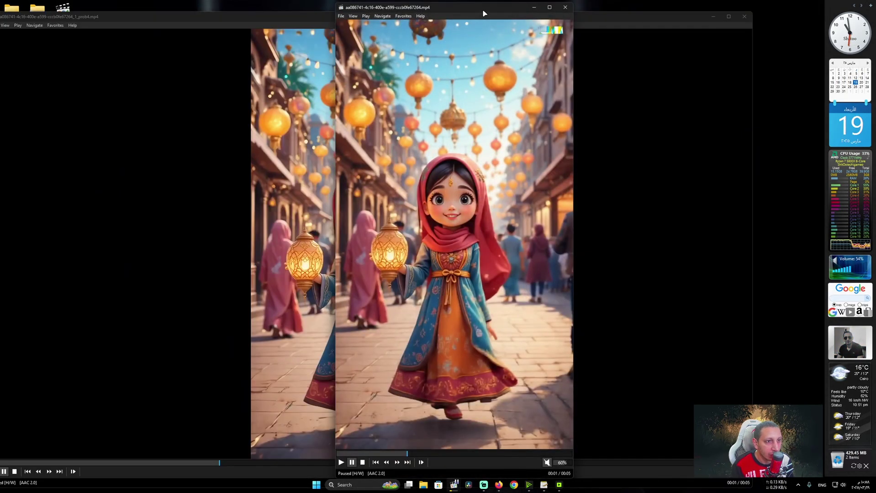
left_click_drag(484, 15, 634, 24)
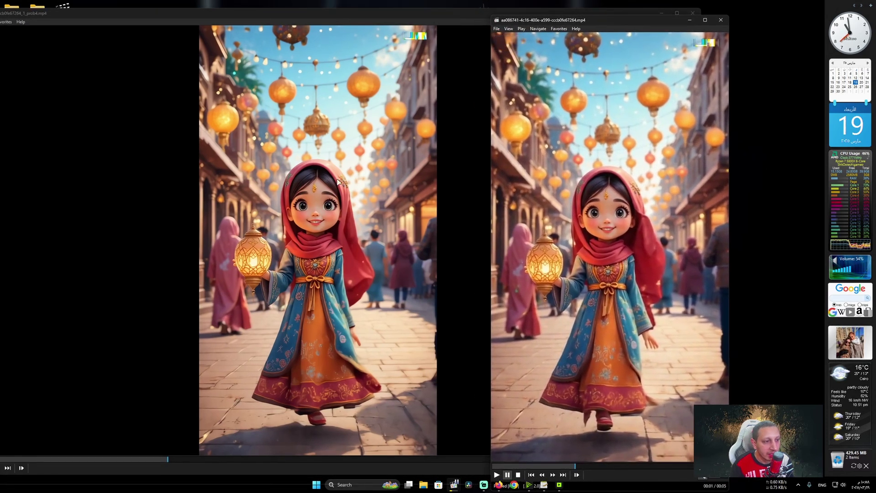
left_click(463, 219)
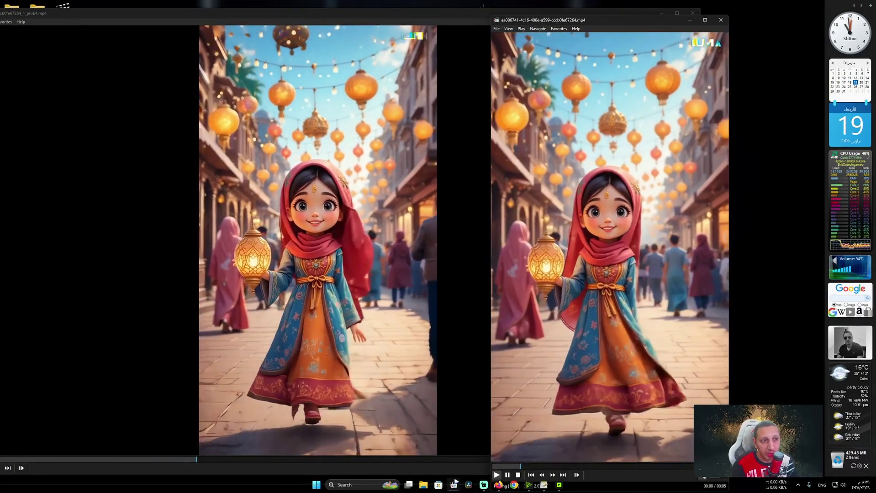
left_click(721, 19)
left_click(692, 13)
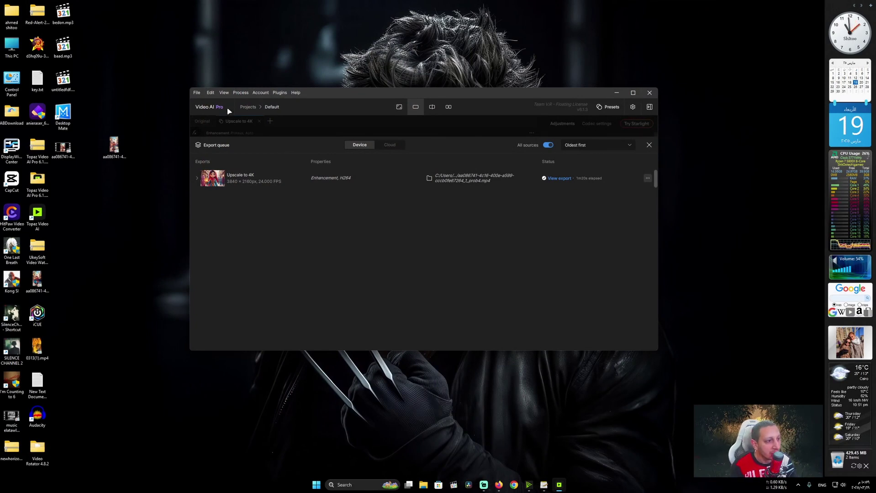
Return to the video's editing view in Topaz Video AI and apply the 8x super slow motion preset.
left_click(249, 107)
left_click(473, 196)
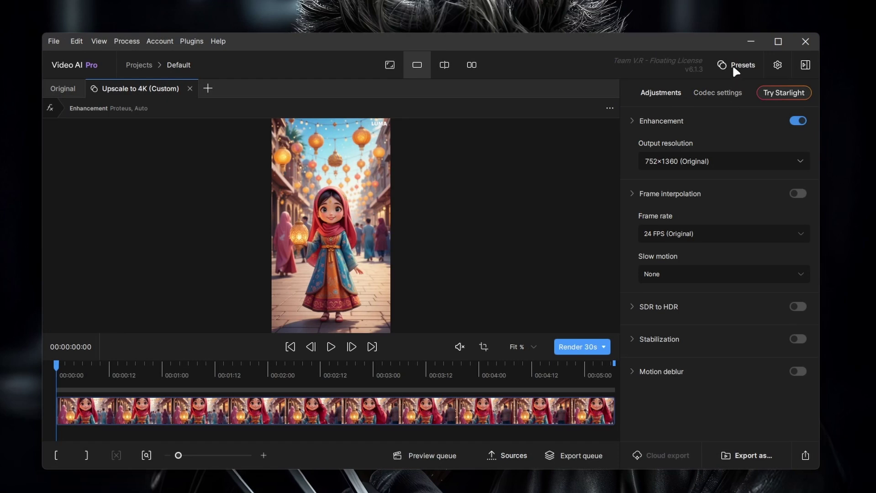
left_click(732, 64)
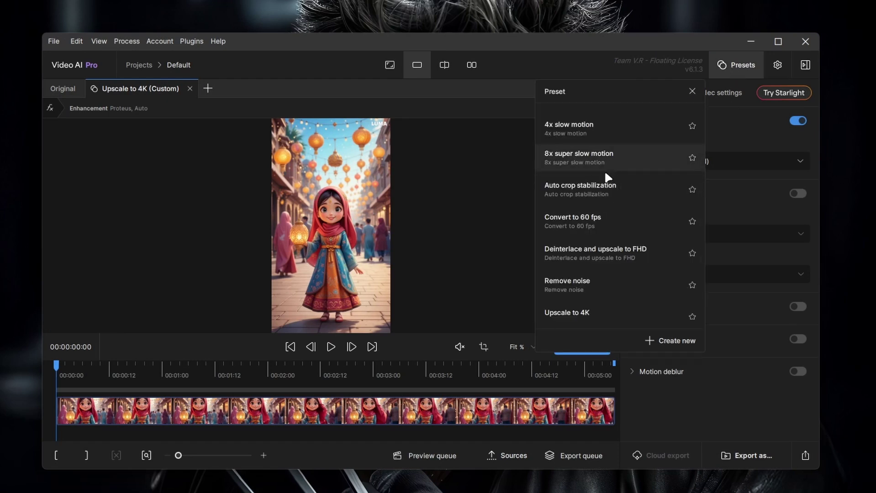
left_click(576, 155)
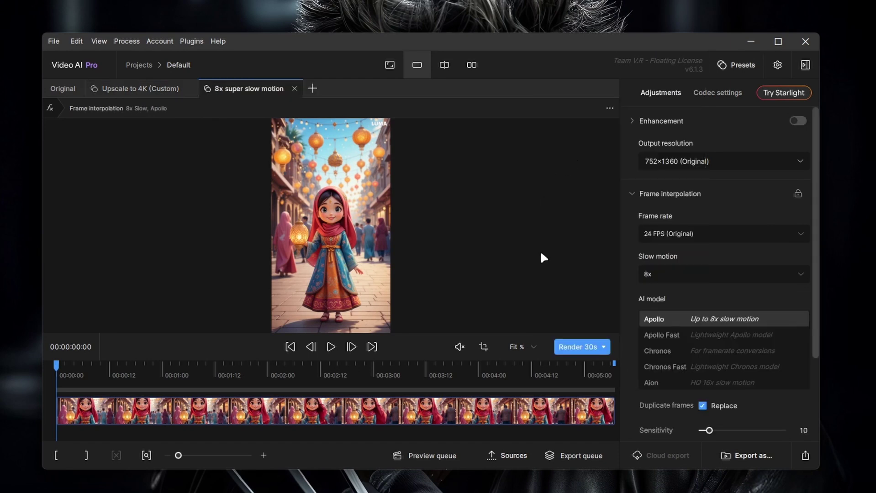
Export the slow-motion video to the desktop with GHG inserted into the suggested file name, and show the export queue.
left_click(747, 454)
left_click(91, 144)
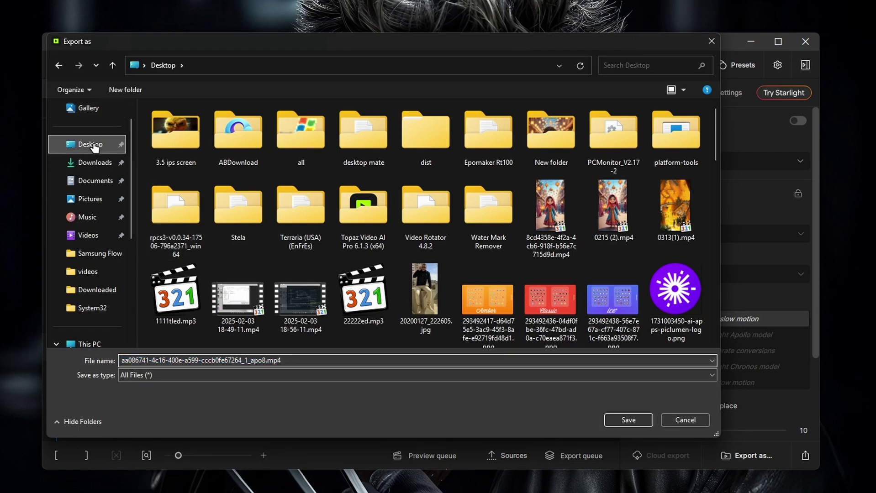
left_click(216, 360)
type("GHG")
left_click(628, 420)
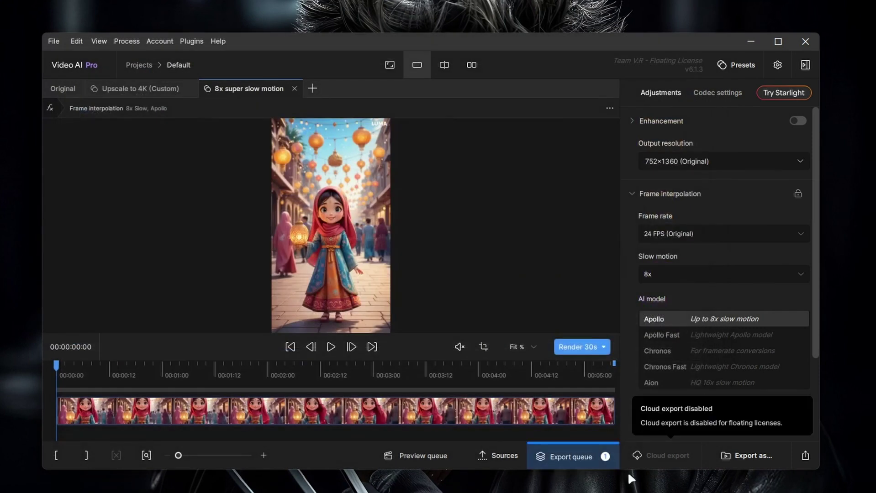
left_click(565, 453)
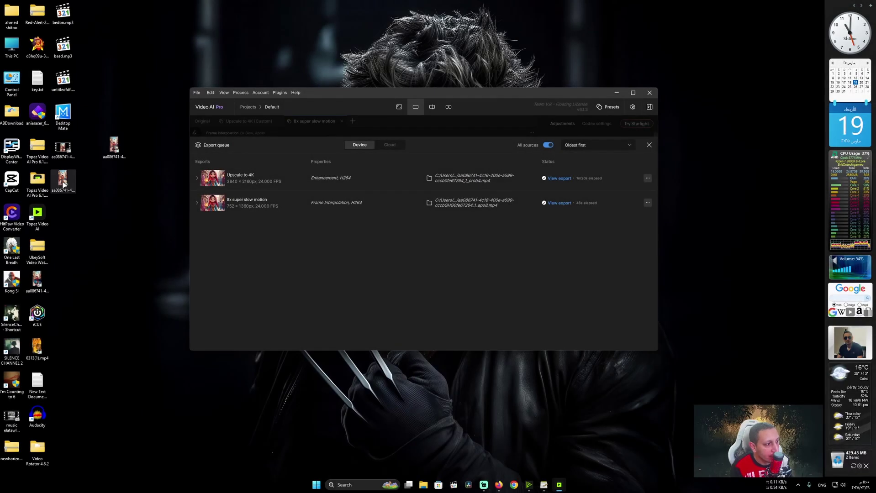
Play the slow-motion export from the desktop, and load the upscaled 4K export into the same player.
double_click(63, 180)
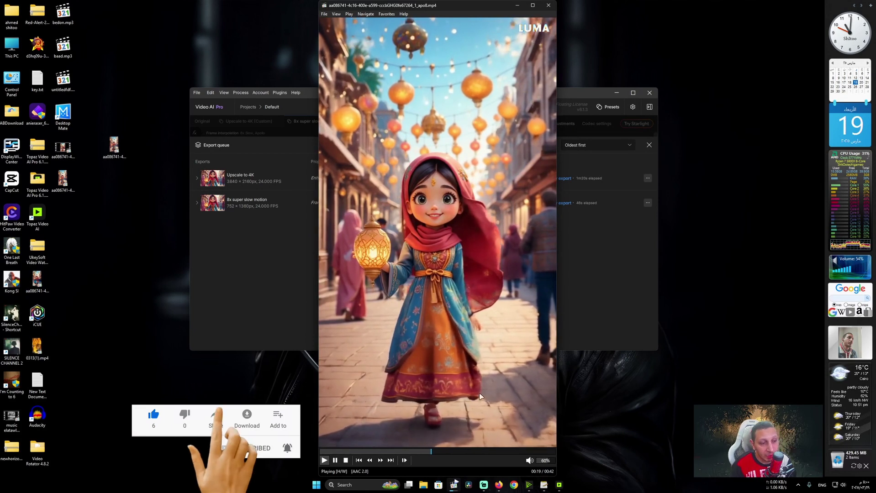
left_click_drag(63, 148, 446, 163)
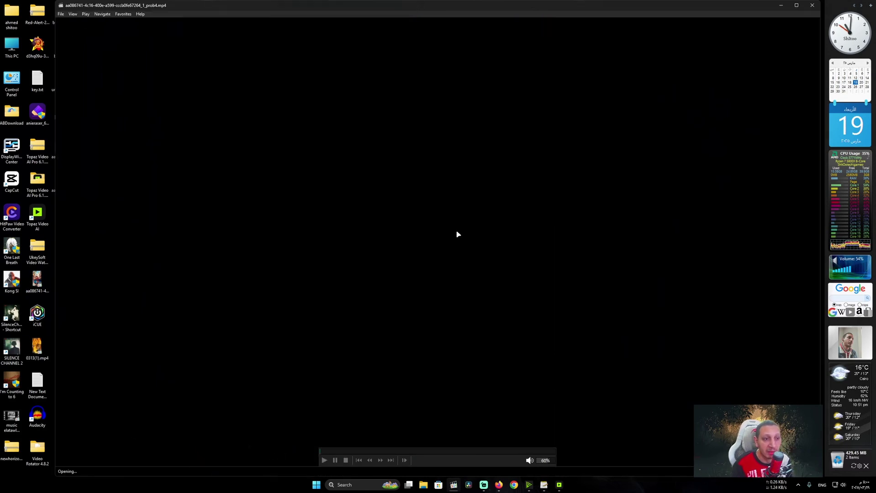